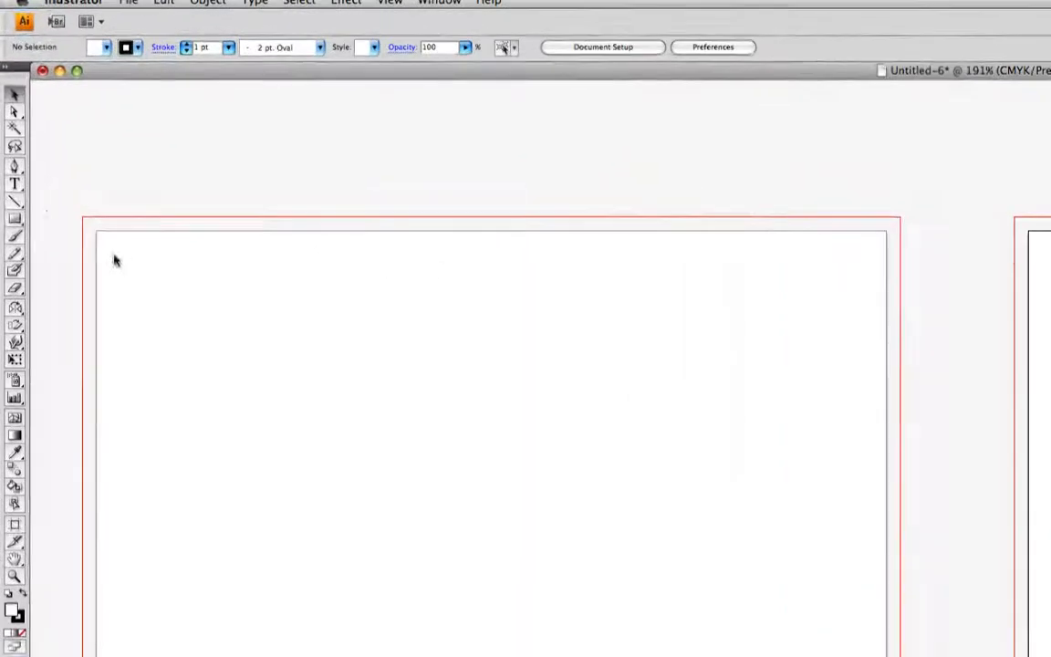
Step: Tear off the pen and anchor point tools as a floating palette placed above the left artboard
left_click(15, 167)
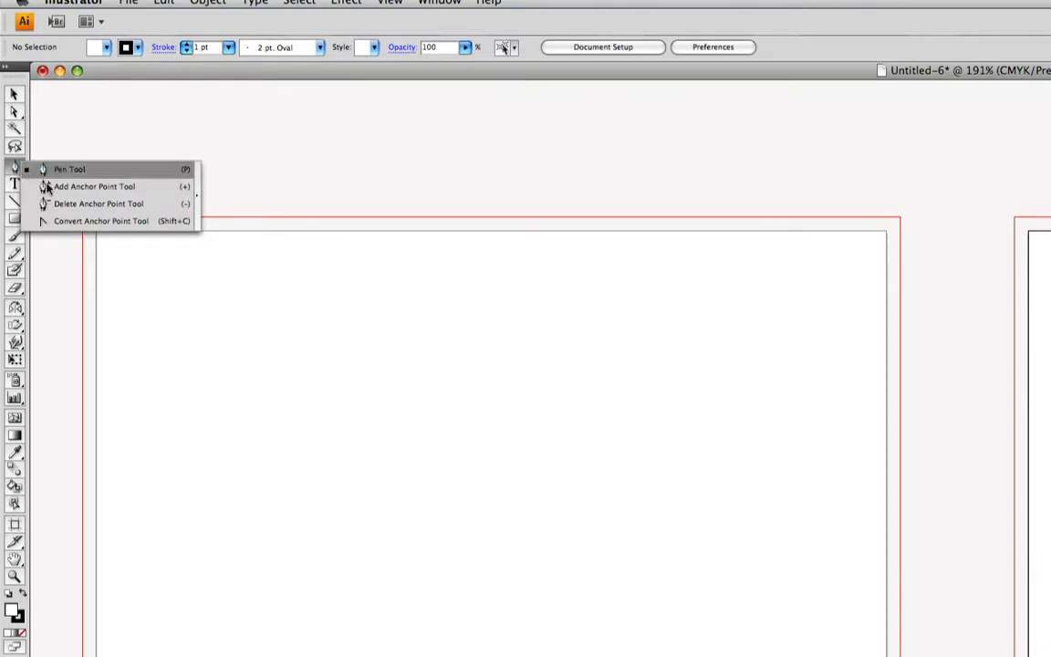
left_click(195, 201)
left_click_drag(66, 169, 112, 143)
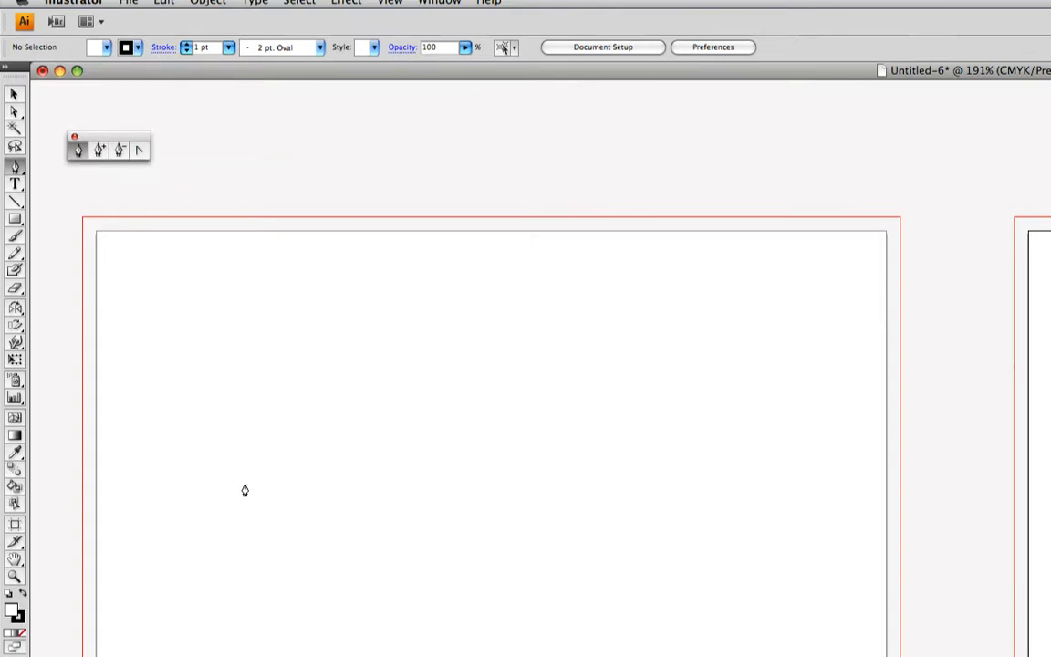
Step: Draw a circle about 6.2 in across from the centre of the left artboard with the Ellipse tool
left_click(14, 221)
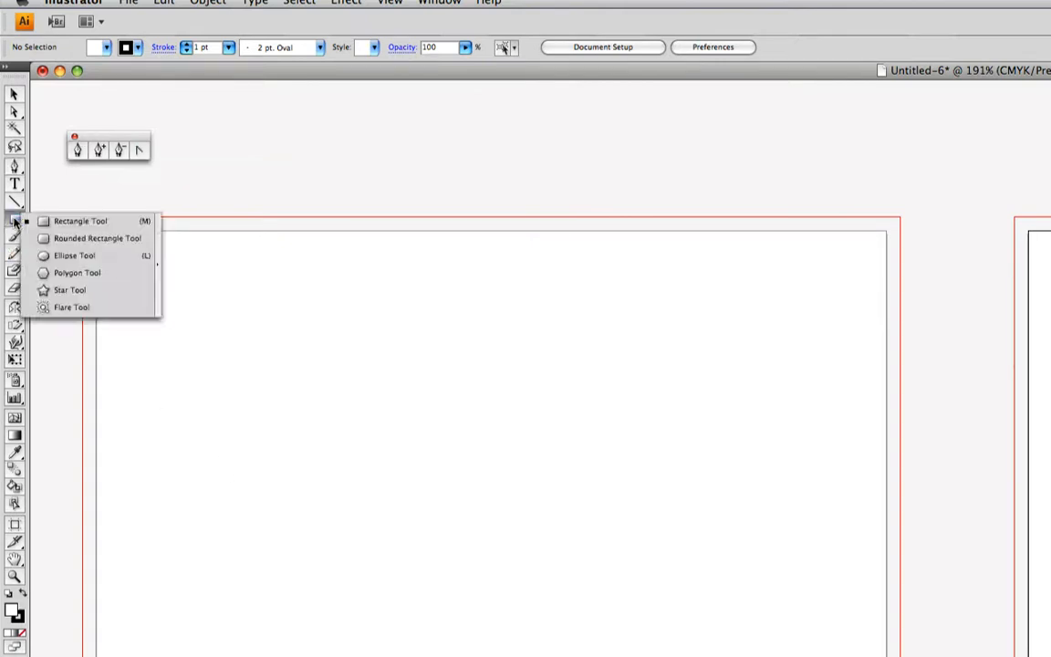
left_click(95, 259)
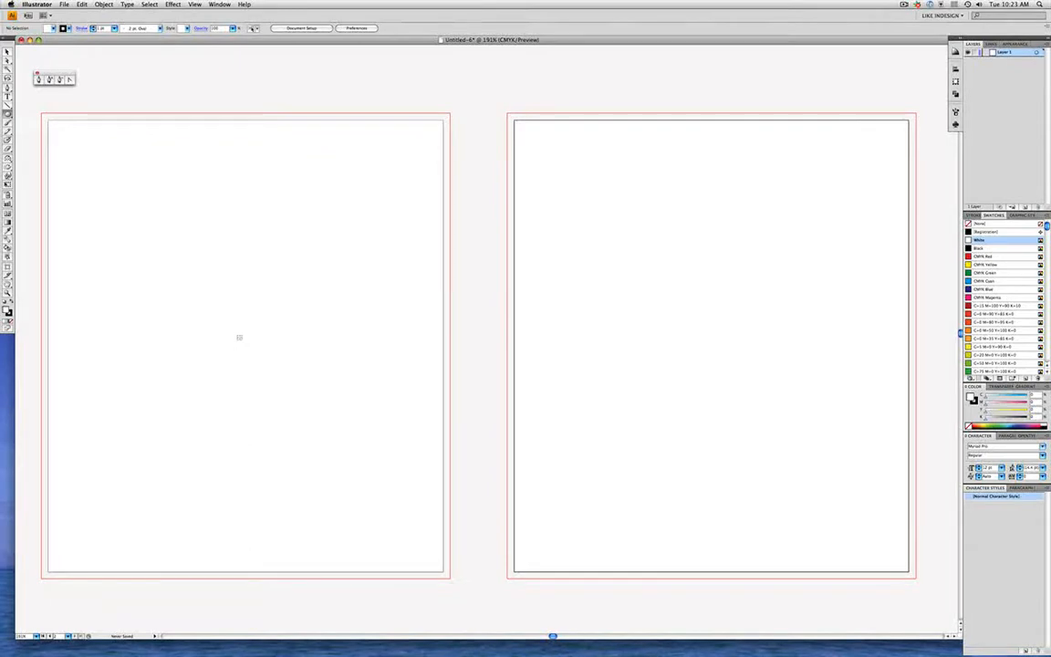
left_click_drag(239, 338, 64, 209)
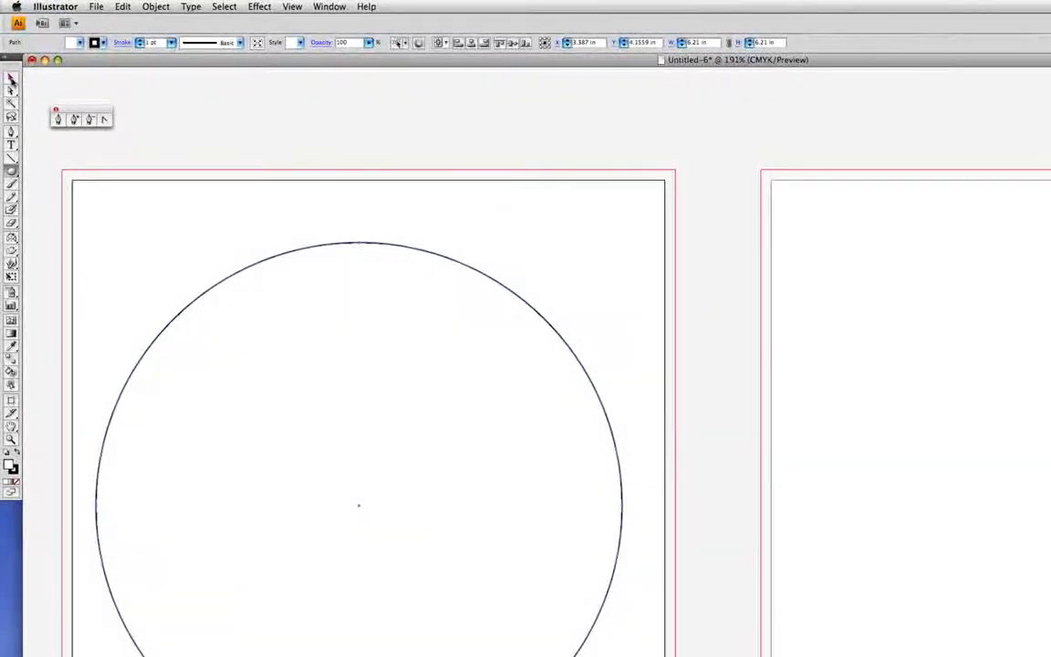
Step: Convert the circle's bottom anchor into a corner point and move its top anchor straight down to form the heart's dip
left_click(7, 53)
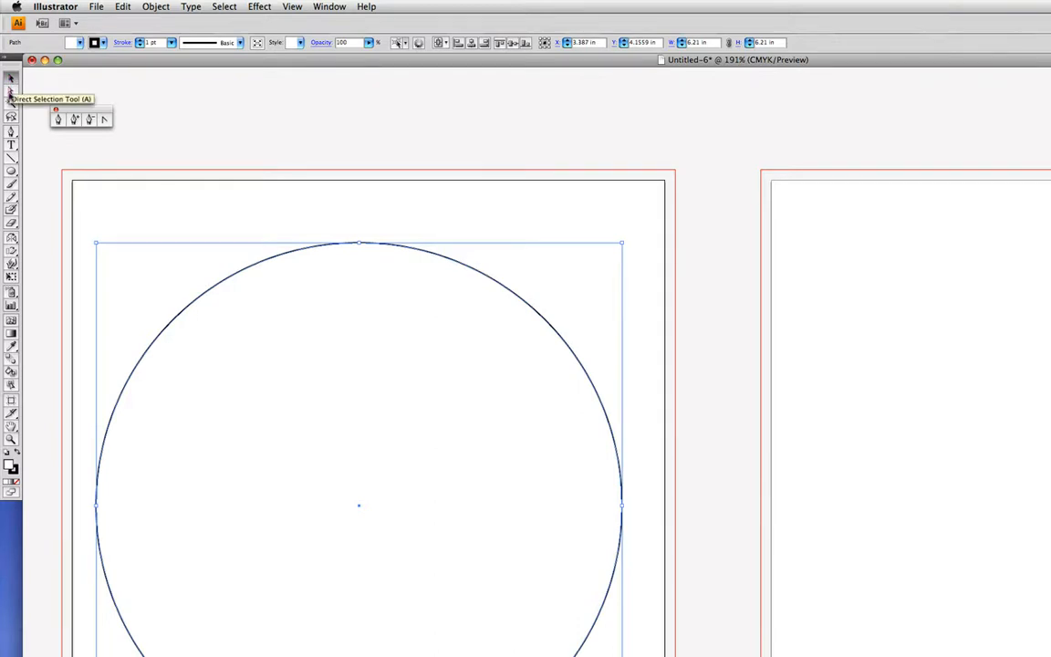
left_click(11, 92)
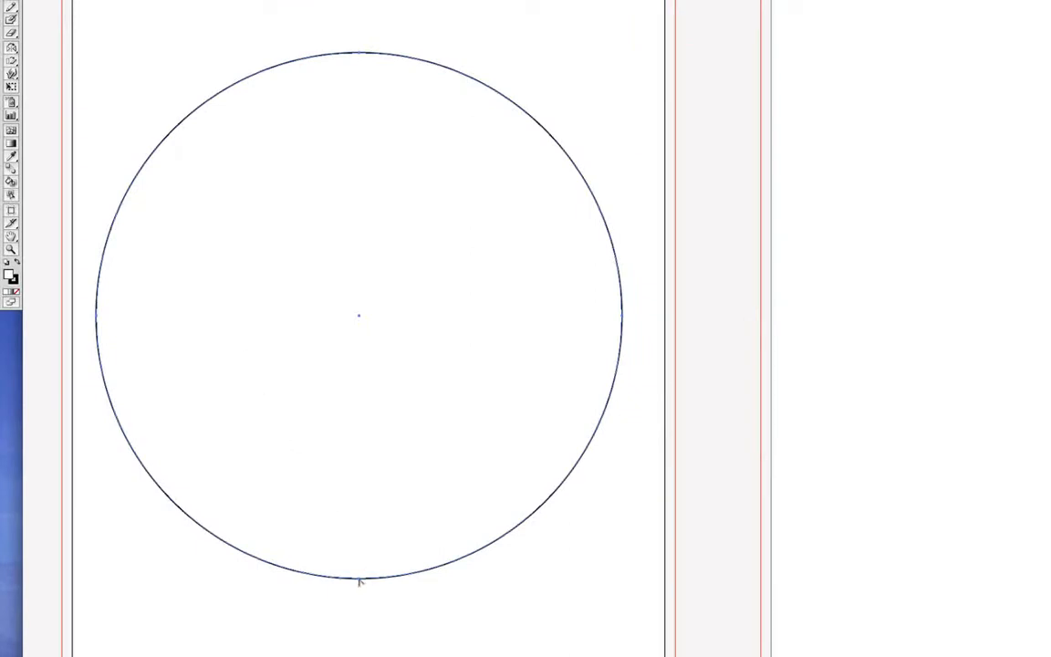
left_click(360, 579)
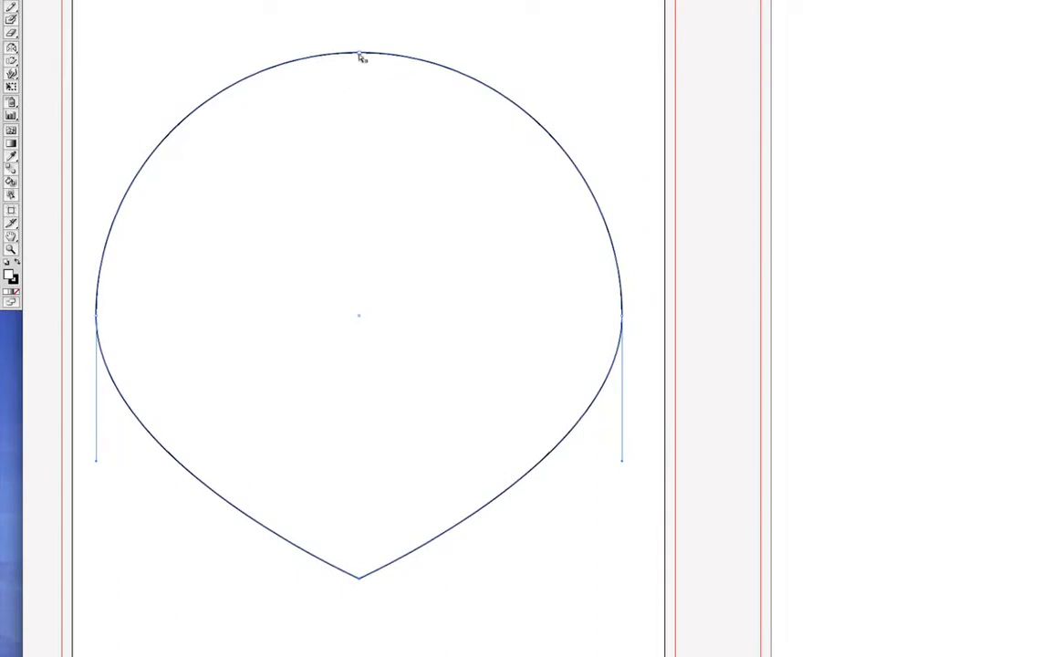
left_click(361, 54)
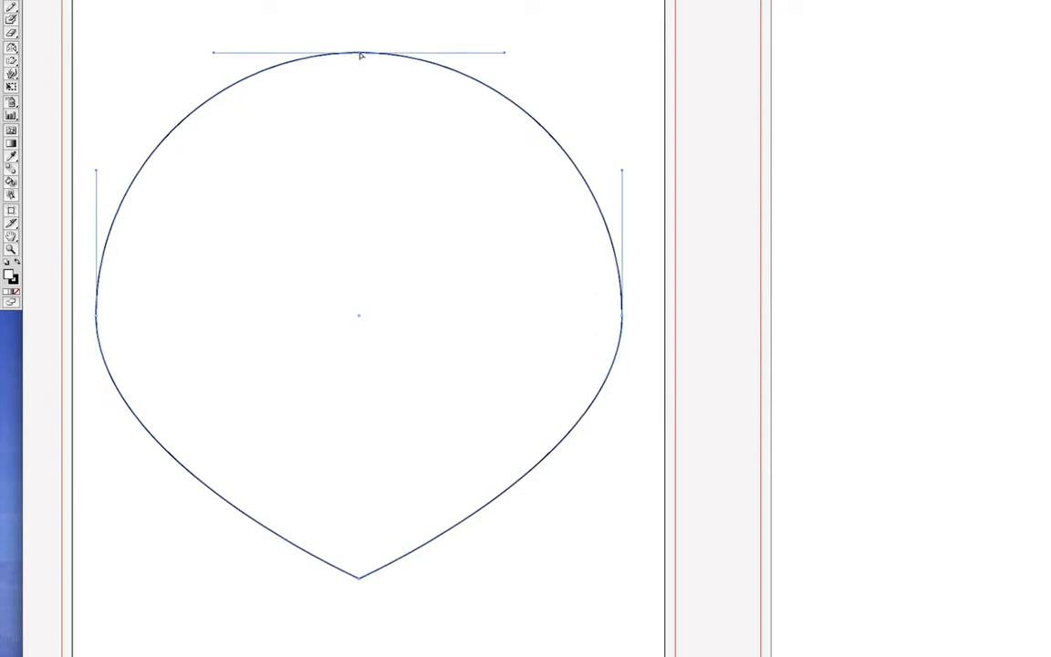
left_click_drag(360, 54, 374, 300)
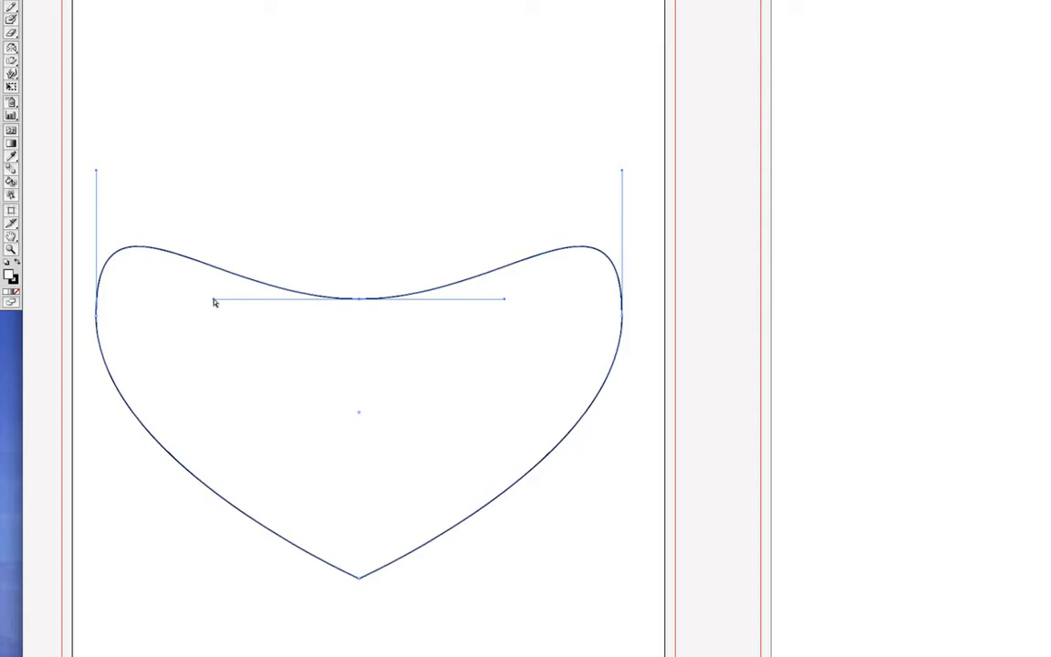
Step: Try tilting the dip anchor's left direction handle down with both handles still linked, and undo that change
left_click_drag(214, 302, 239, 401)
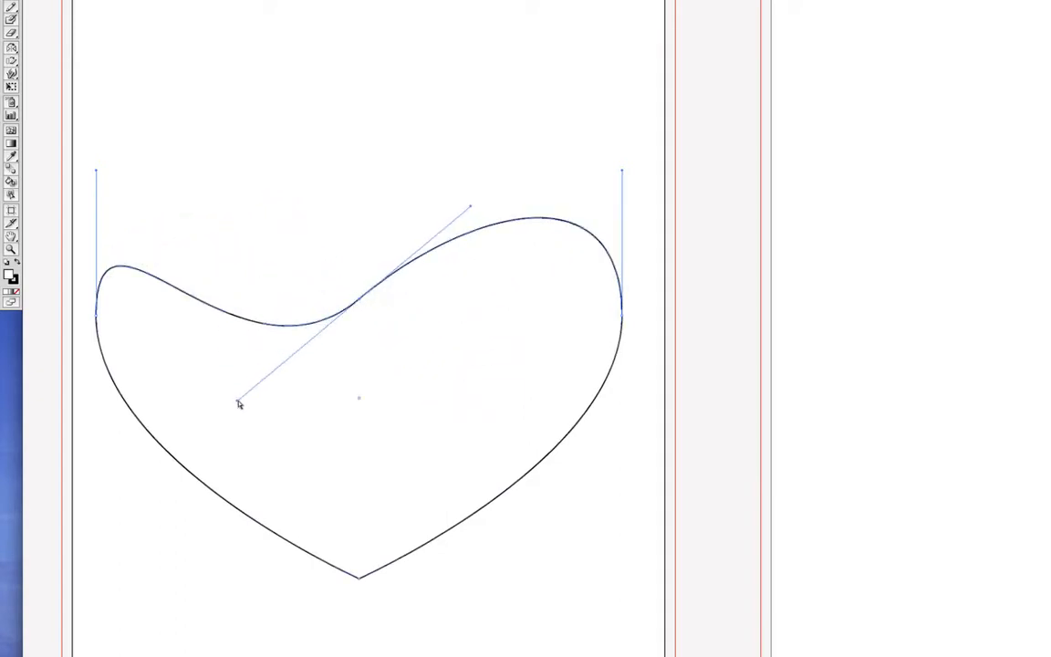
key("v")
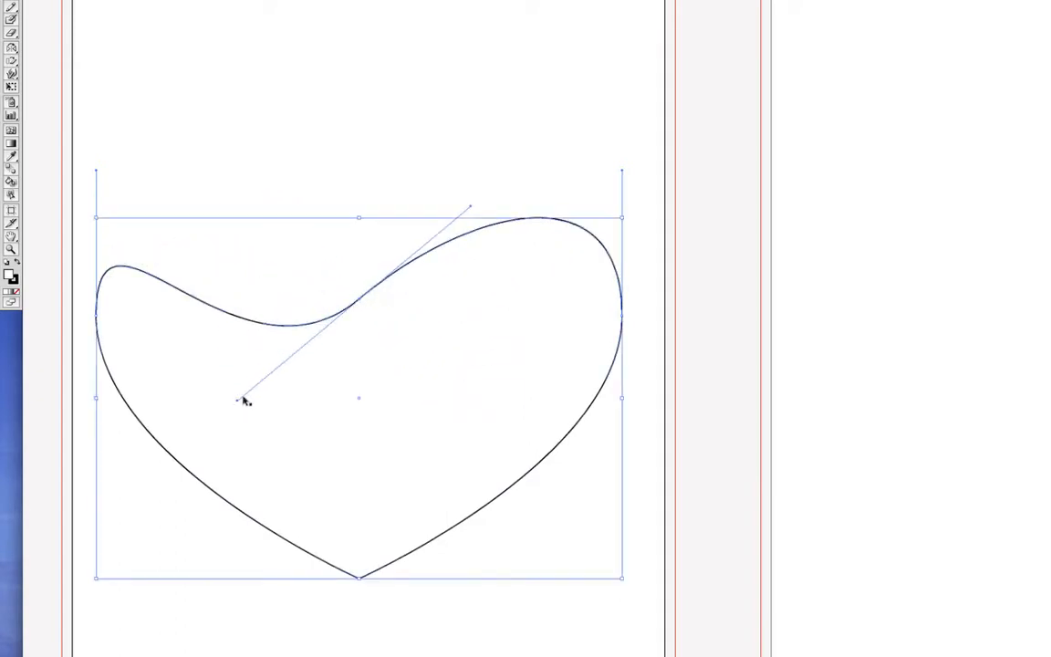
key("ctrl+z")
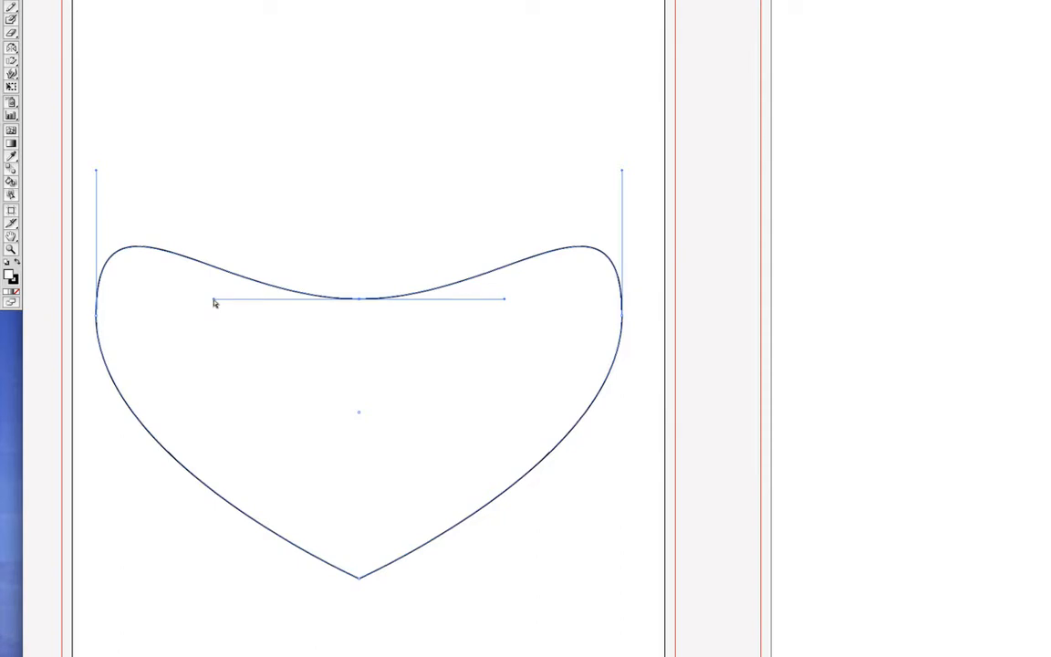
Step: Swing the dip anchor's two direction handles upward independently to round out the heart's left and right lobes
left_click_drag(213, 301, 331, 165)
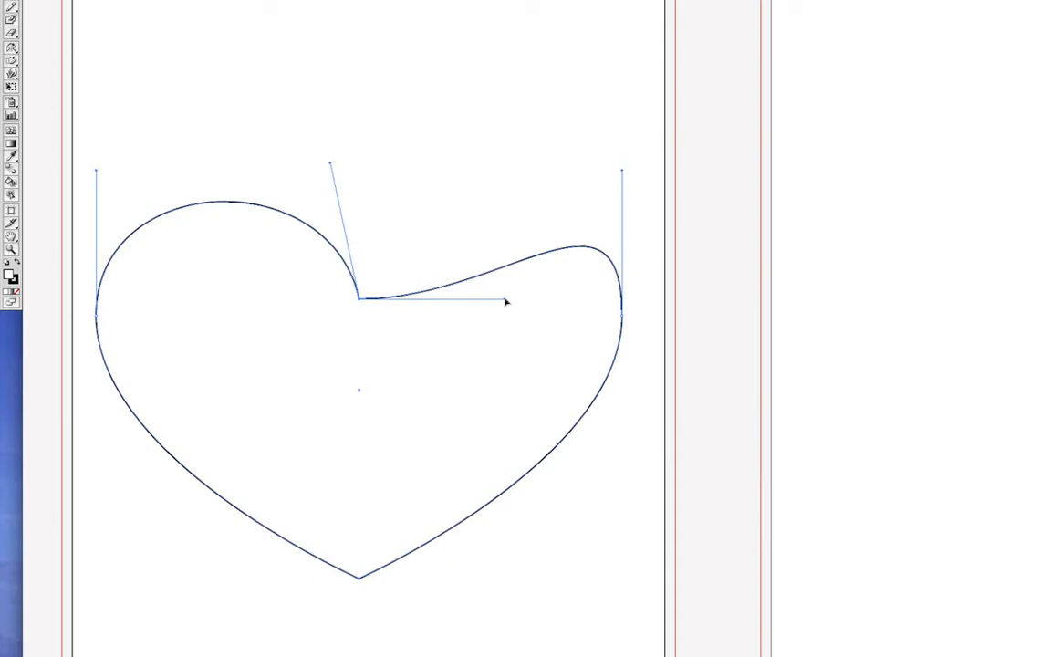
left_click_drag(504, 299, 400, 153)
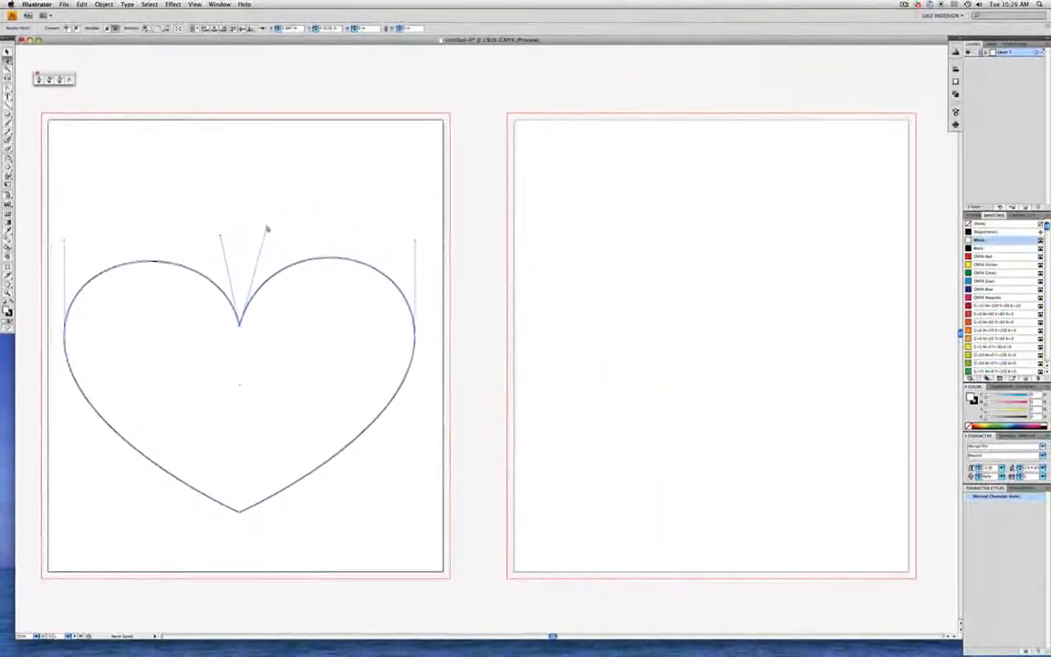
Step: Fill the heart with the red swatch C=0 M=90 Y=85 K=0 and deselect it
left_click(7, 51)
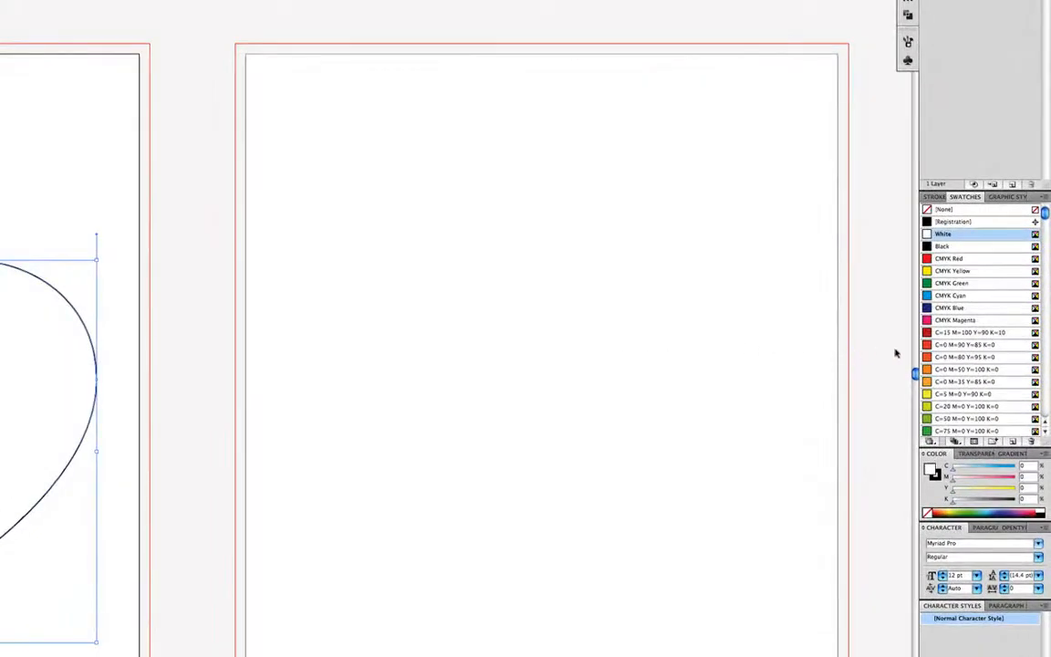
left_click(951, 346)
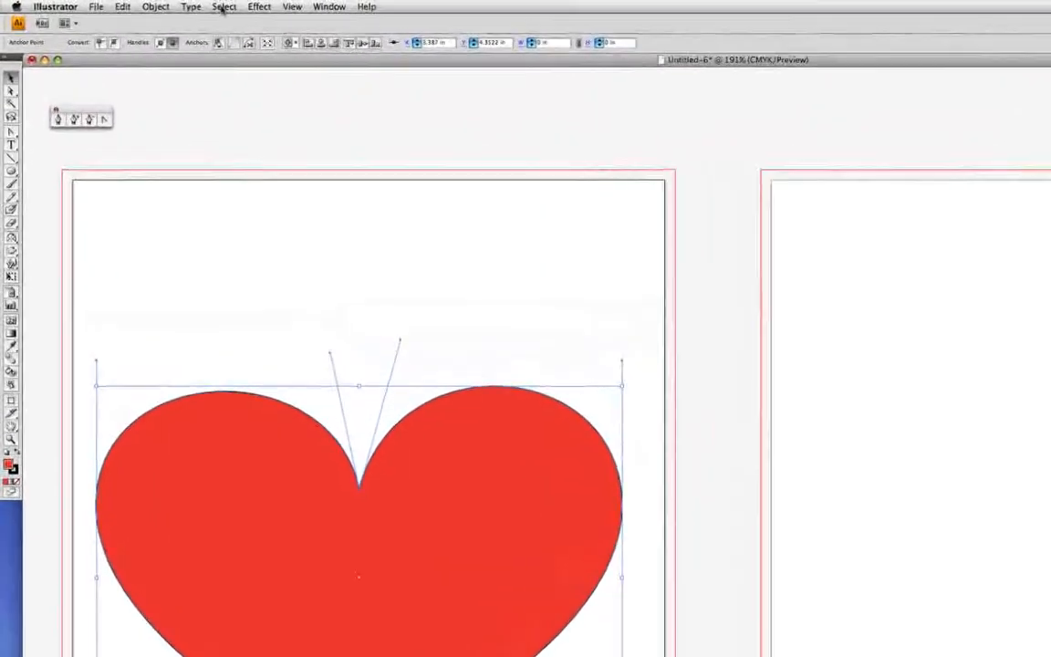
left_click(151, 6)
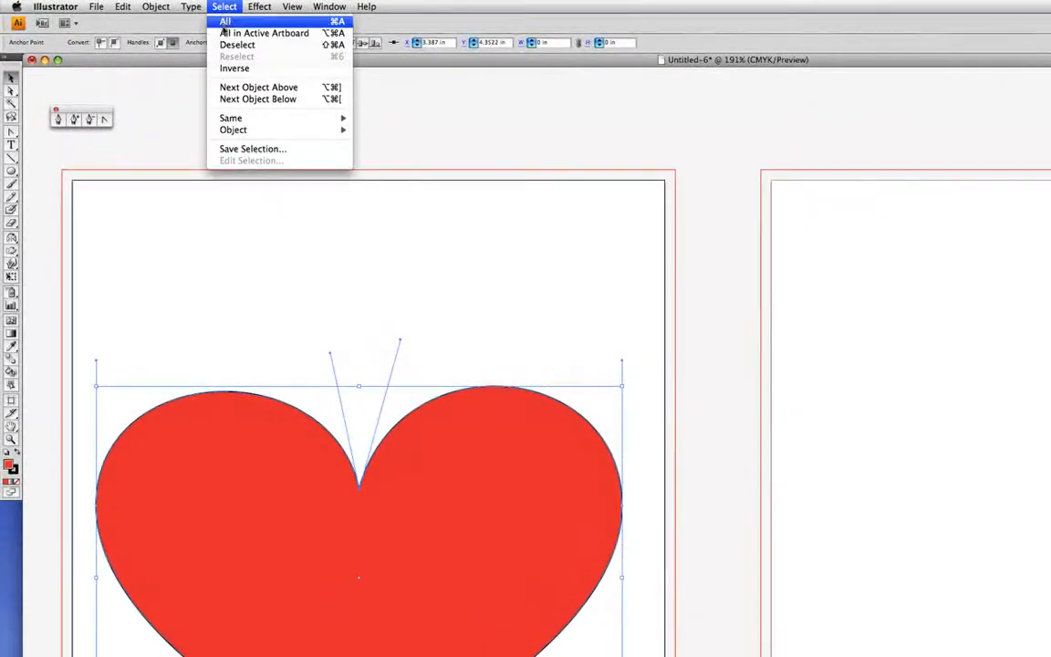
left_click(228, 45)
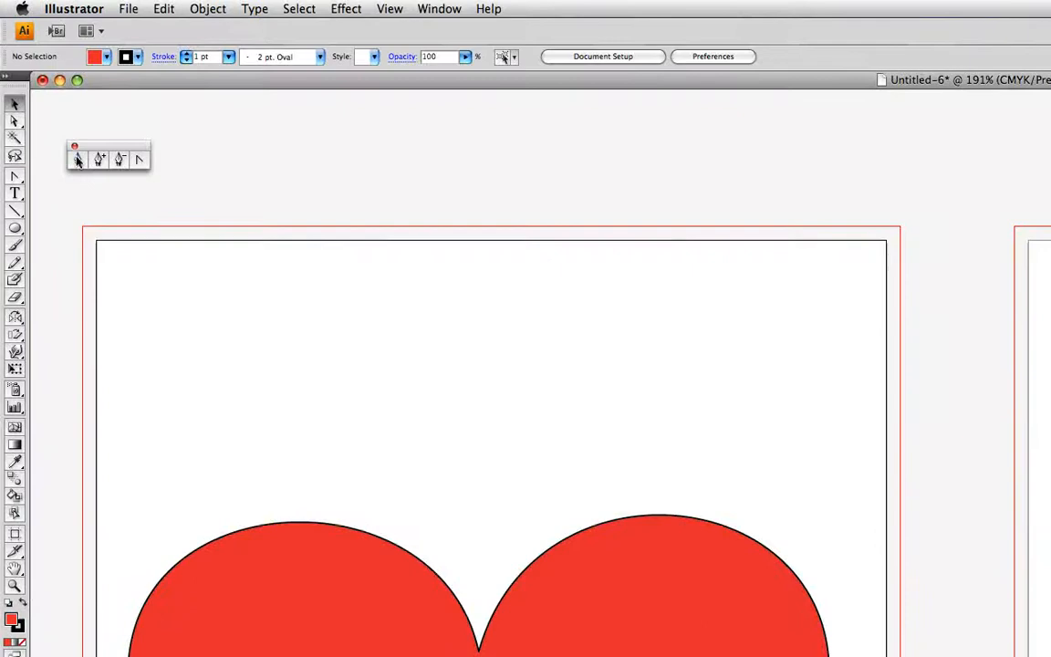
Step: Draw an open red-filled zigzag path of straight segments across the right artboard with the Pen tool
left_click(39, 79)
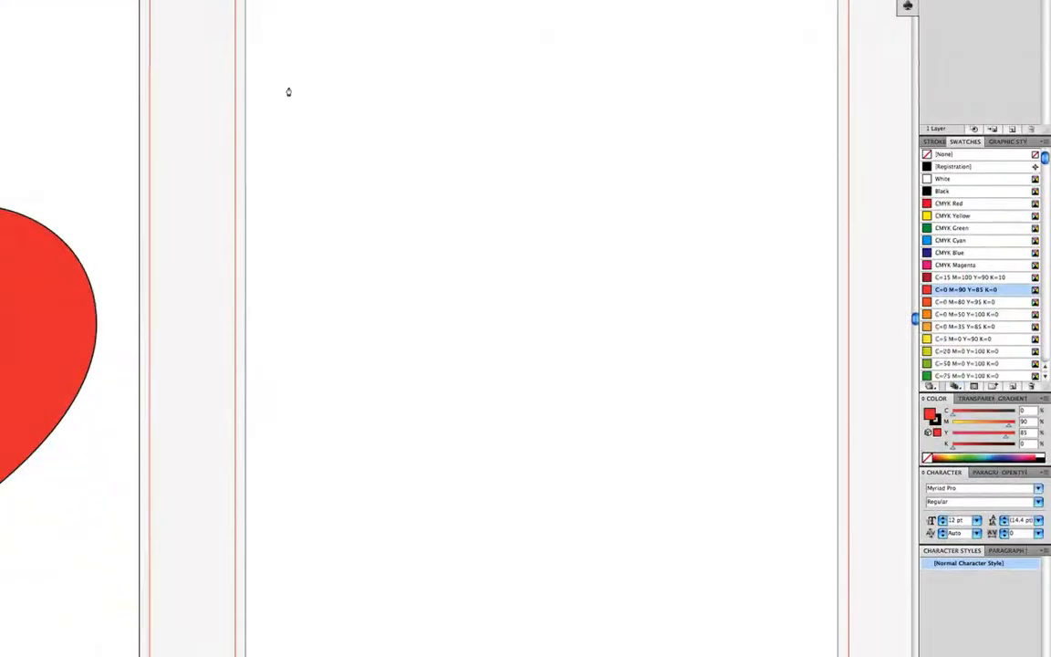
left_click(288, 87)
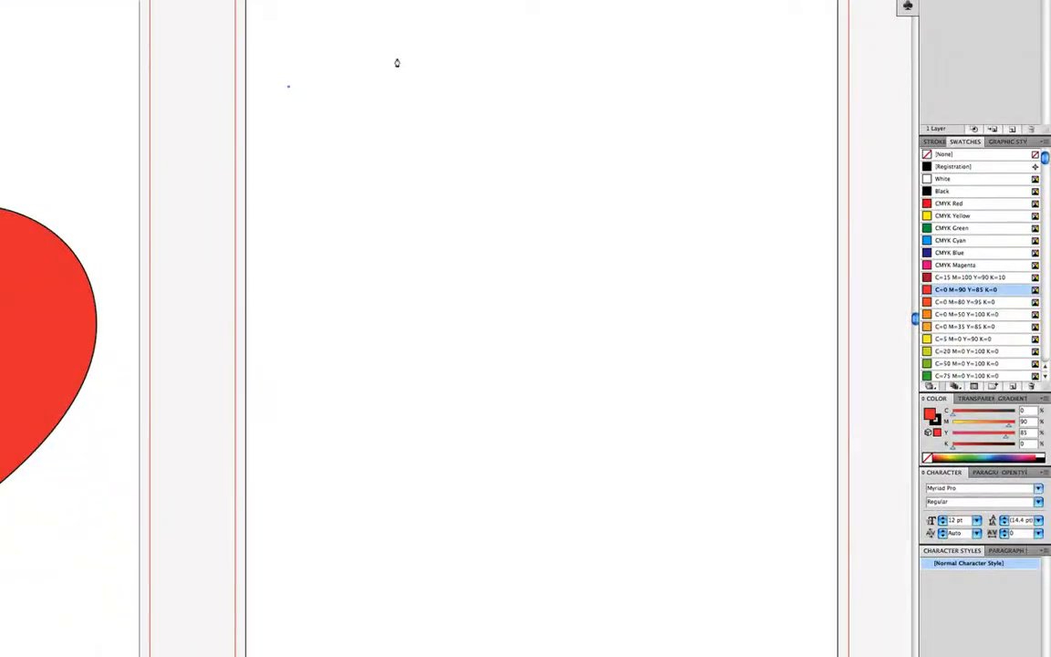
left_click(397, 60)
left_click(409, 155)
left_click(488, 83)
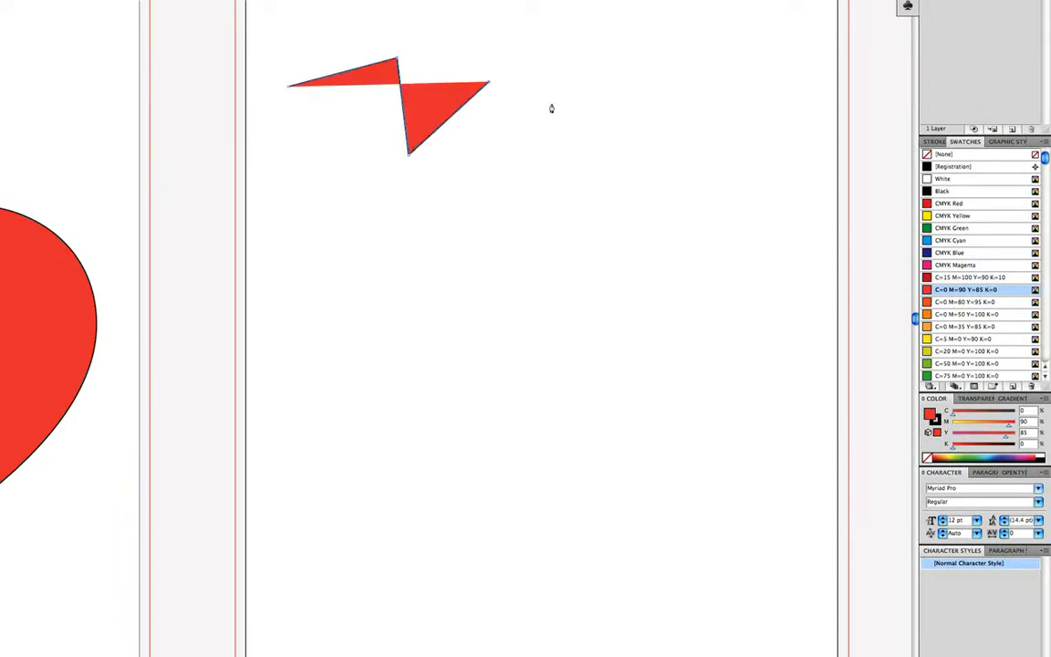
left_click(576, 110)
left_click(560, 198)
left_click(657, 128)
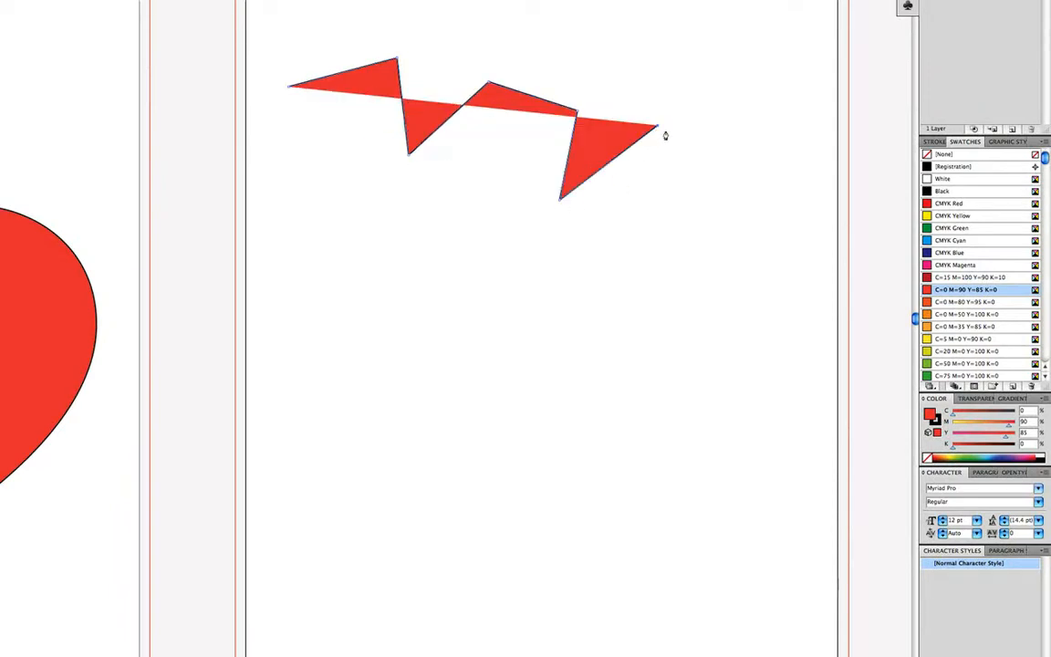
left_click(712, 153)
left_click(721, 229)
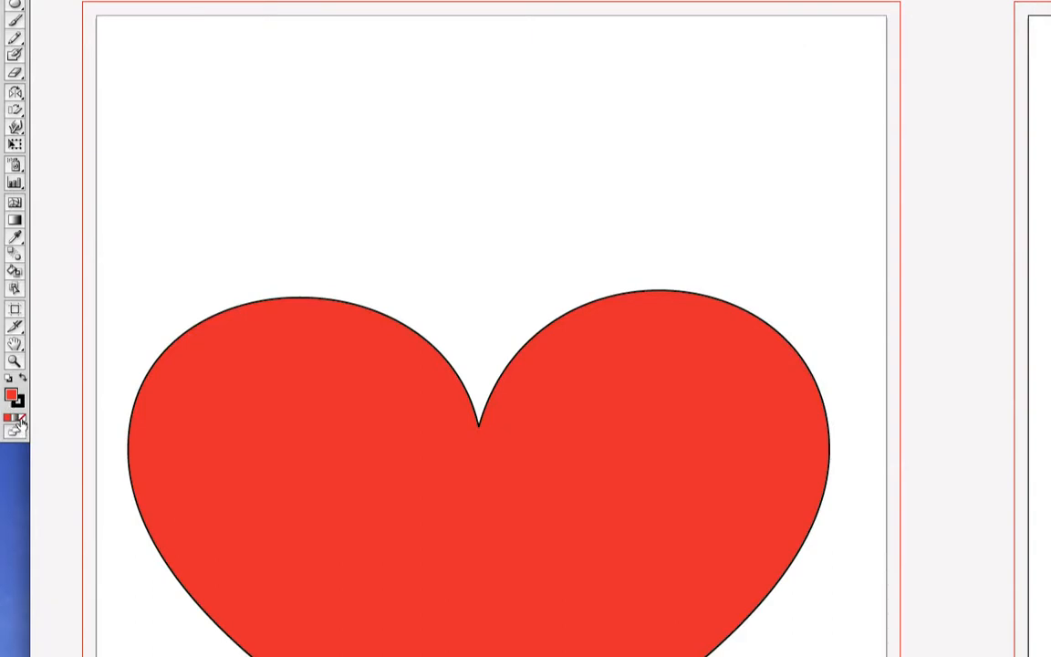
Step: Set the fill to None for new paths, keeping the black stroke
left_click(21, 419)
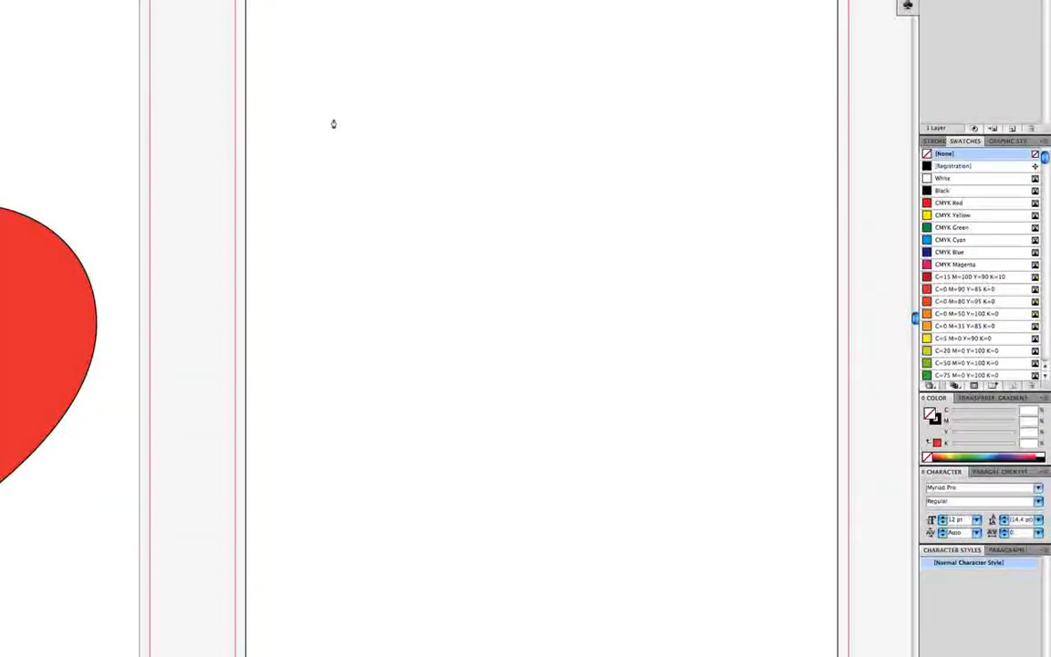
Step: Draw a jagged outline of straight Pen segments on the right artboard and close it at its starting anchor
left_click_drag(333, 117, 399, 78)
left_click(451, 131)
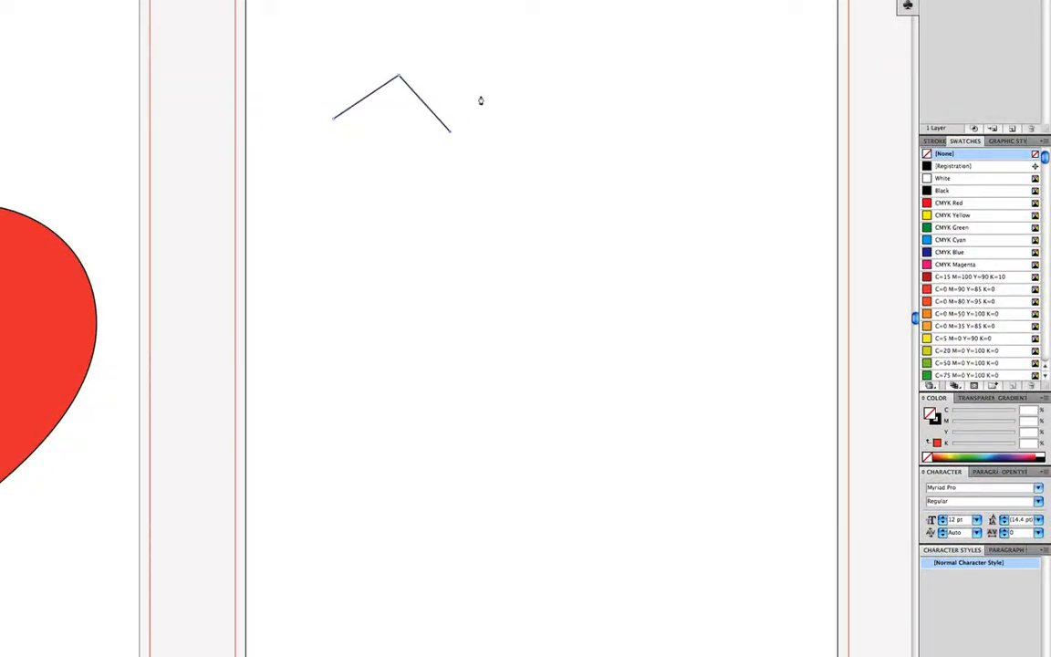
left_click(492, 79)
left_click(540, 170)
left_click(599, 104)
left_click(647, 226)
left_click(691, 153)
left_click(754, 234)
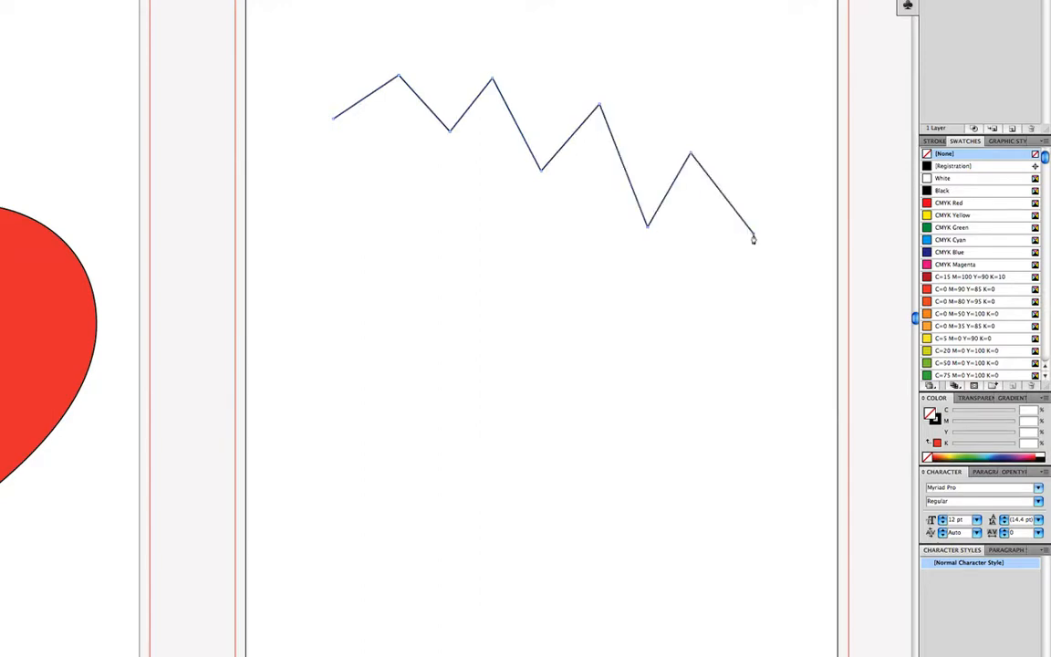
left_click(729, 304)
left_click(579, 347)
left_click(568, 280)
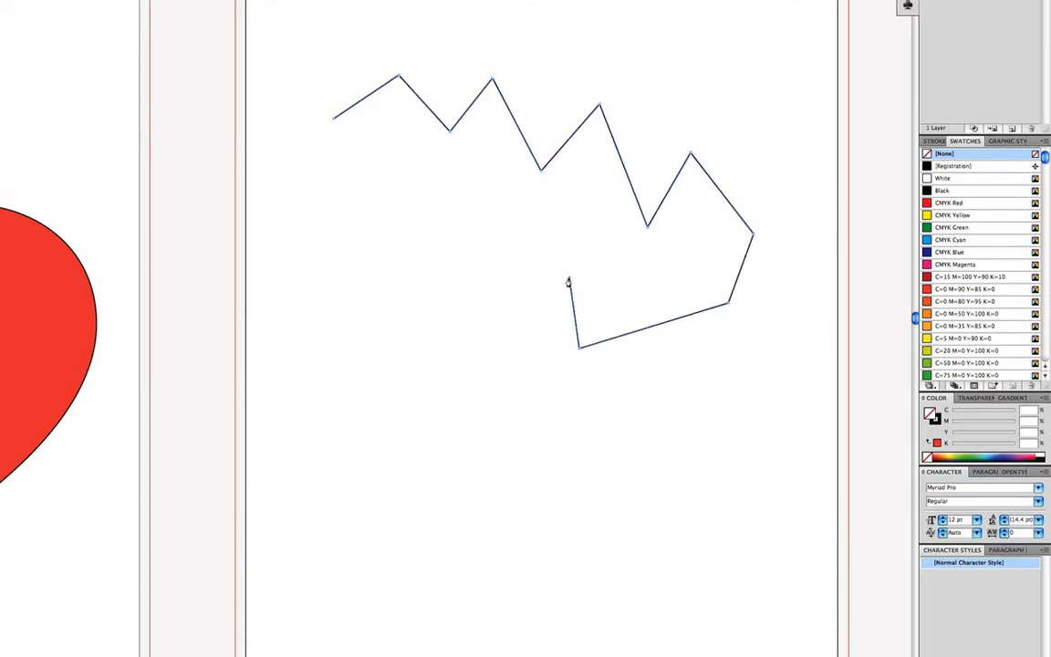
left_click(432, 295)
left_click(463, 224)
left_click(354, 229)
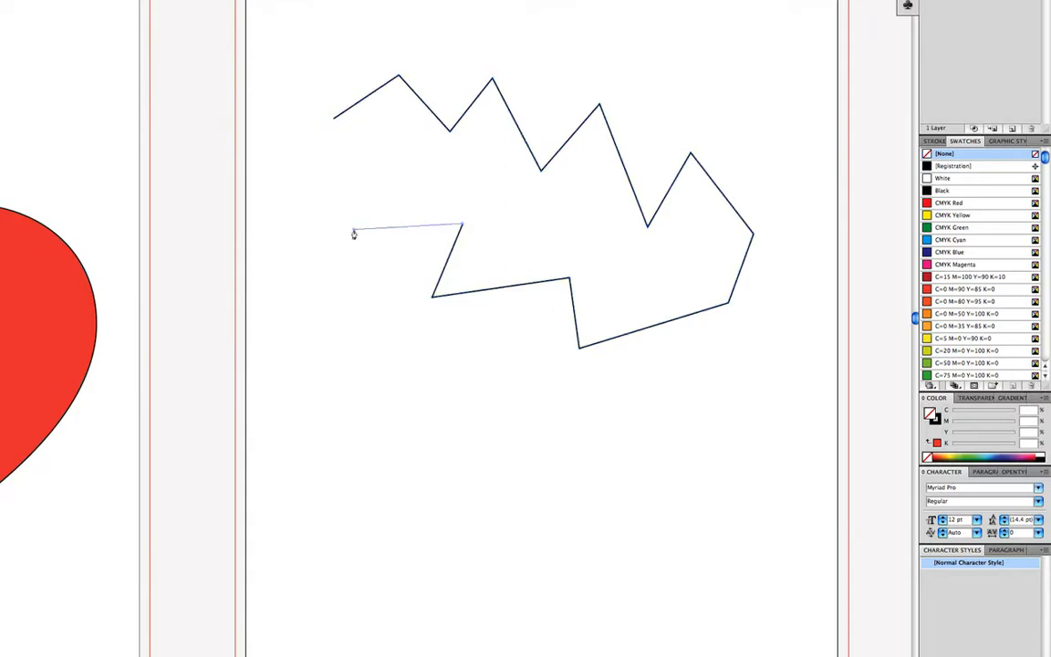
left_click(375, 159)
left_click(320, 170)
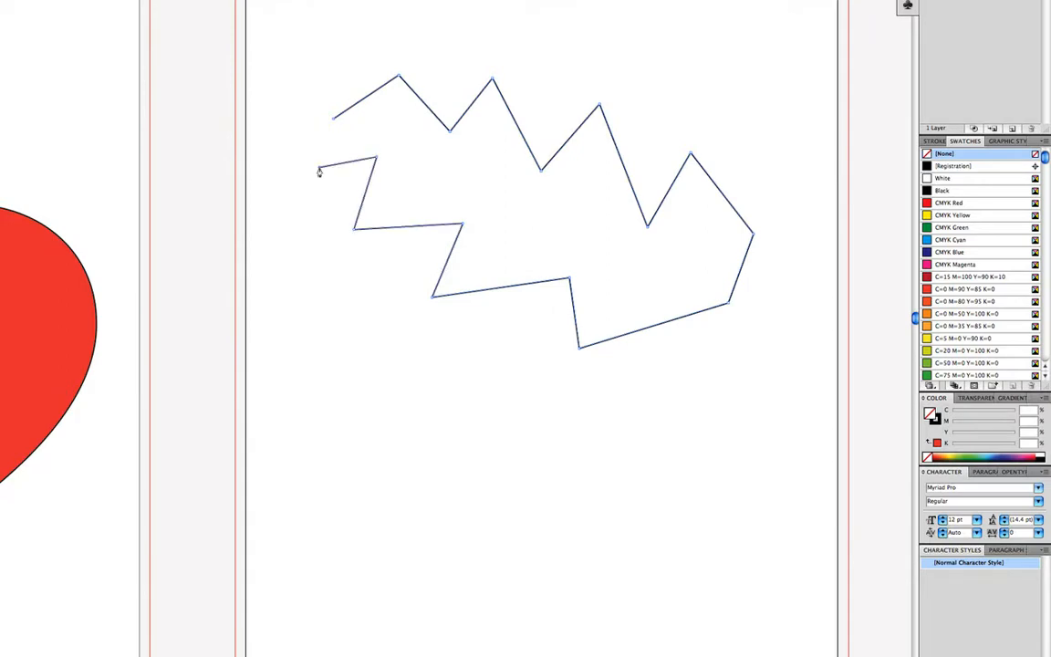
left_click(366, 140)
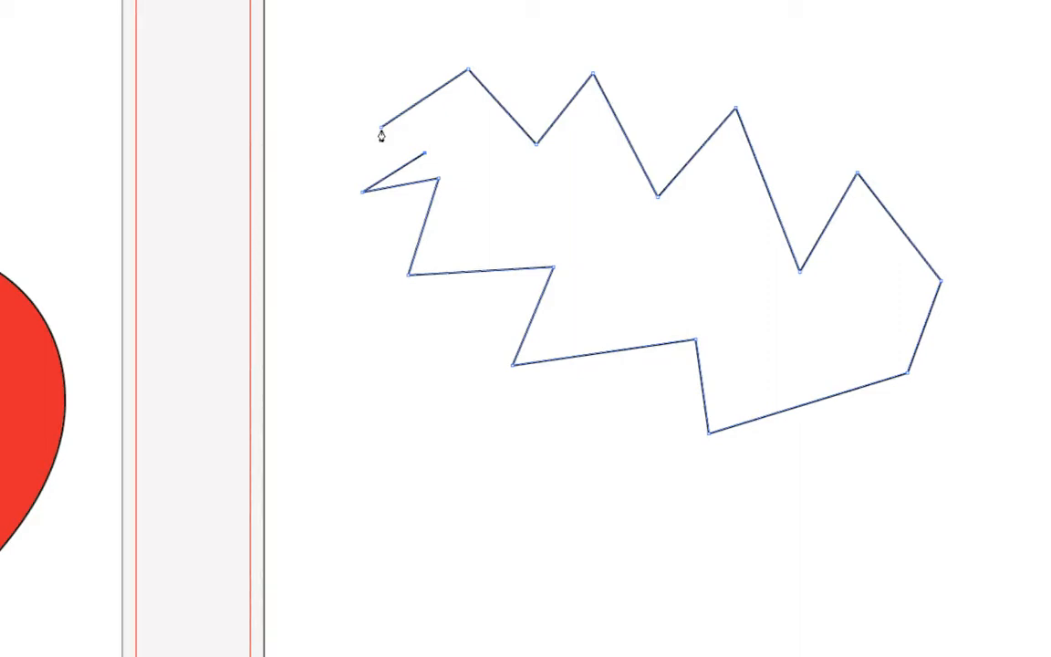
left_click(381, 130)
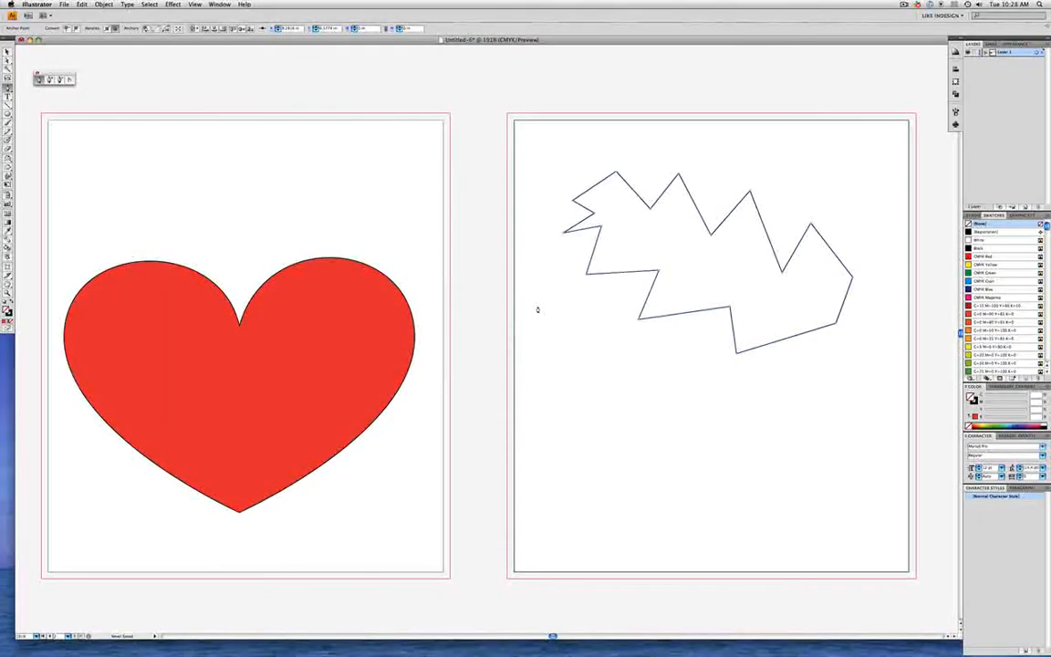
Step: Delete the jagged outline from the right artboard, keeping the heart
key("ctrl+a")
key("Delete")
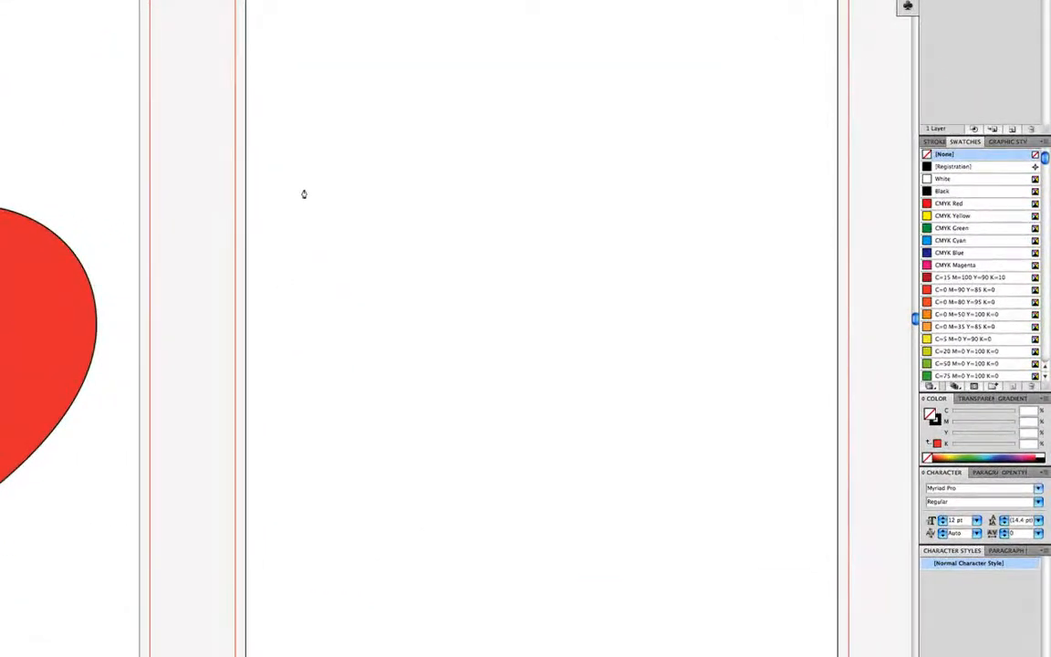
Step: Draw a wavy, unfilled shape of smooth curved Pen segments on the right artboard and close it at its starting anchor
left_click_drag(314, 196, 356, 126)
left_click_drag(453, 122, 500, 176)
left_click_drag(602, 202, 654, 171)
left_click_drag(741, 225, 776, 280)
left_click_drag(745, 380, 621, 366)
left_click_drag(595, 312, 527, 329)
left_click_drag(501, 422, 464, 465)
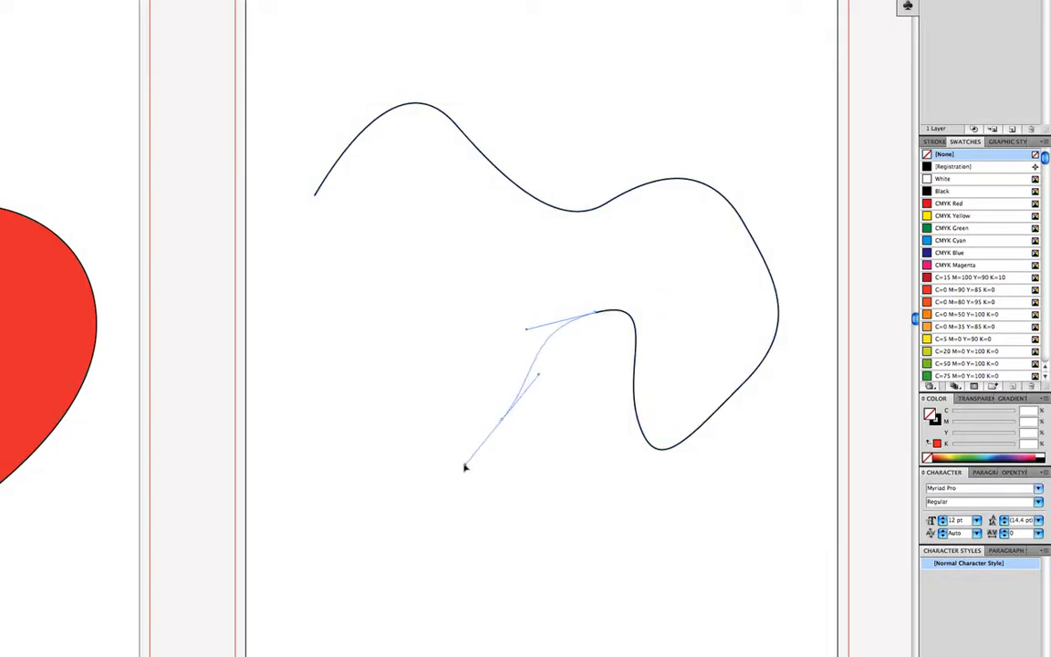
left_click_drag(387, 430, 391, 390)
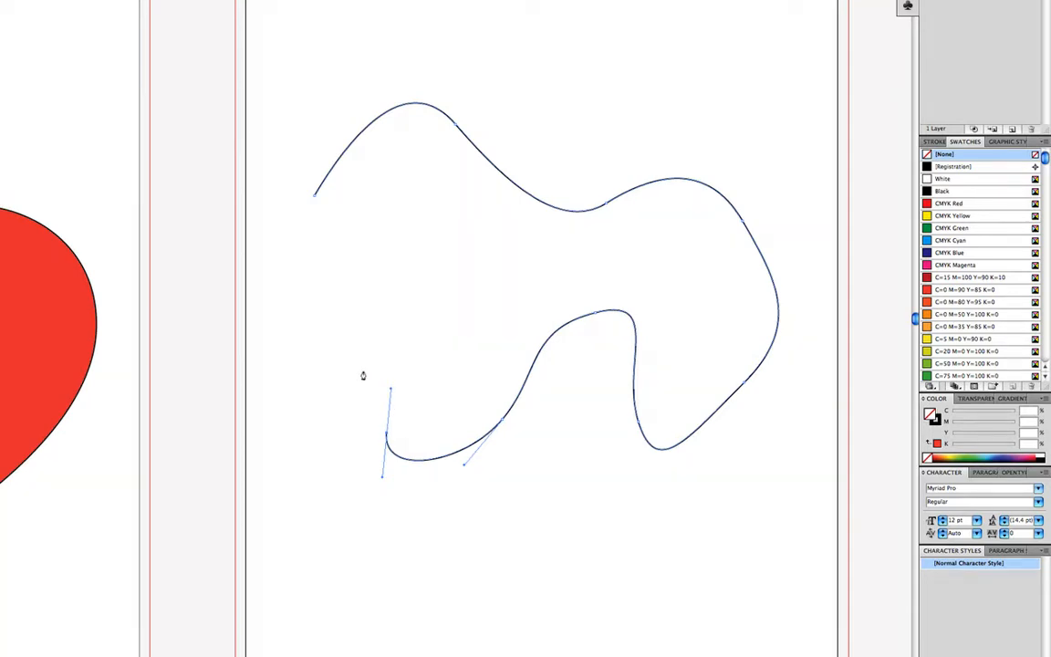
left_click_drag(329, 355, 282, 374)
left_click_drag(401, 290, 424, 251)
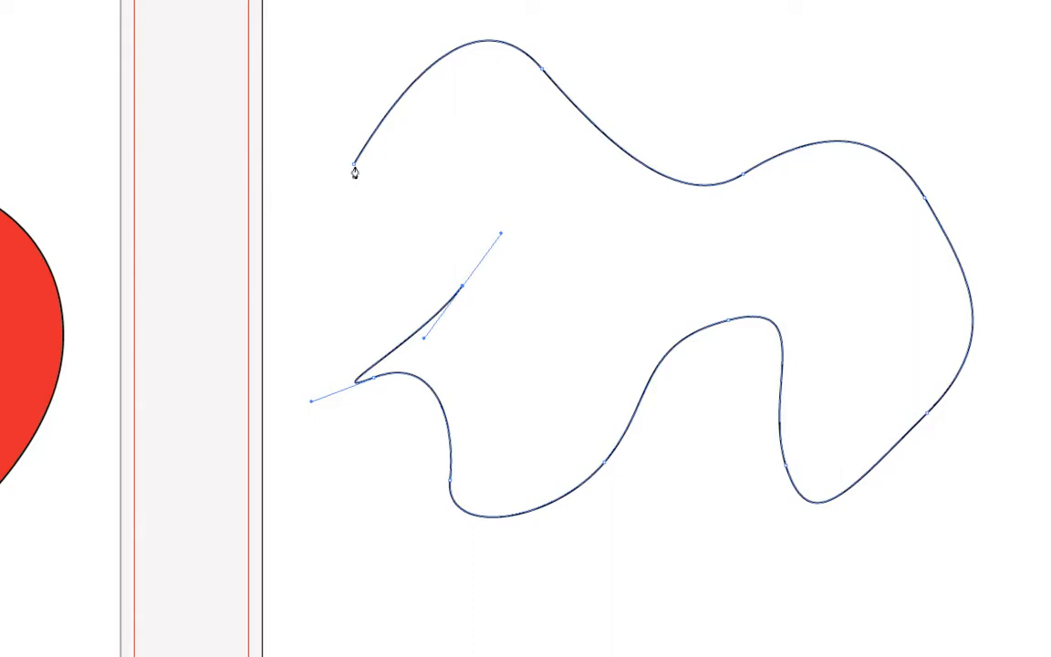
left_click_drag(355, 171, 348, 160)
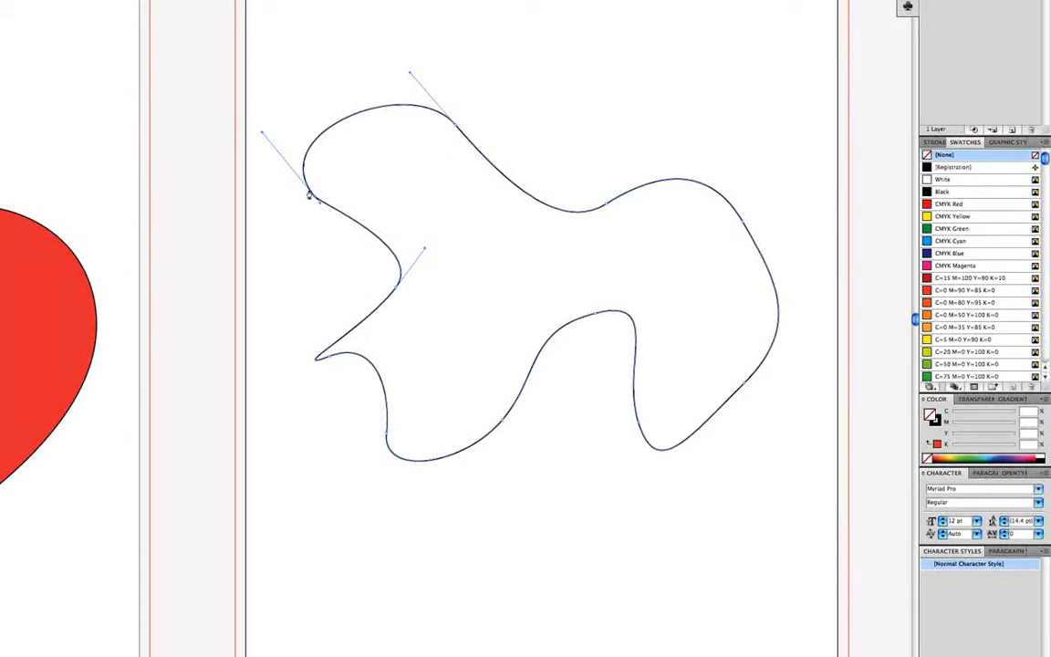